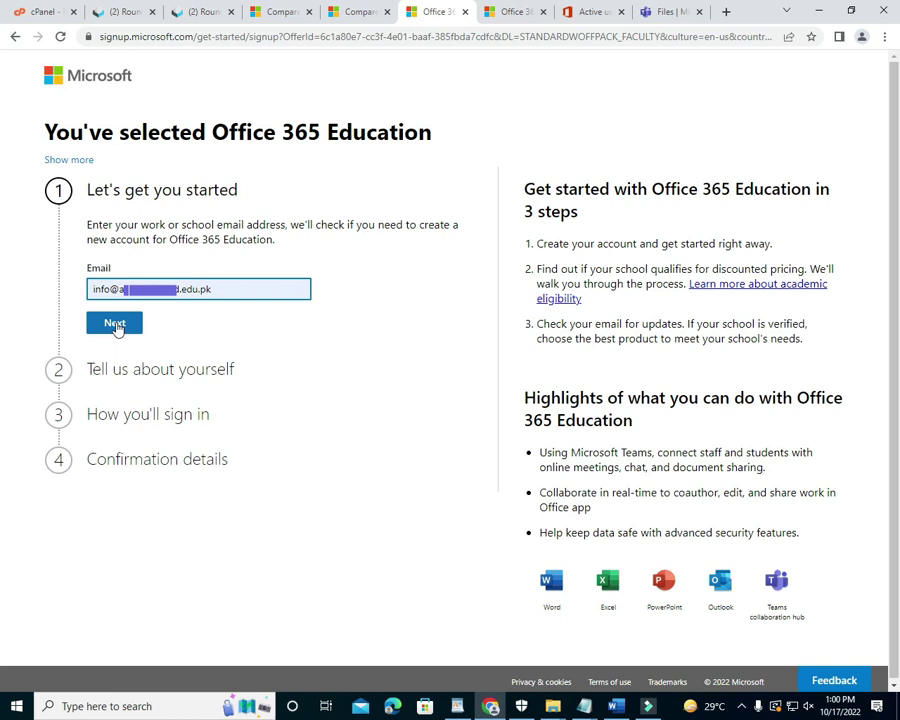
# Start the account setup with the school email and enter info, 2022 and info as first, middle and last name.
pyautogui.click(115, 324)
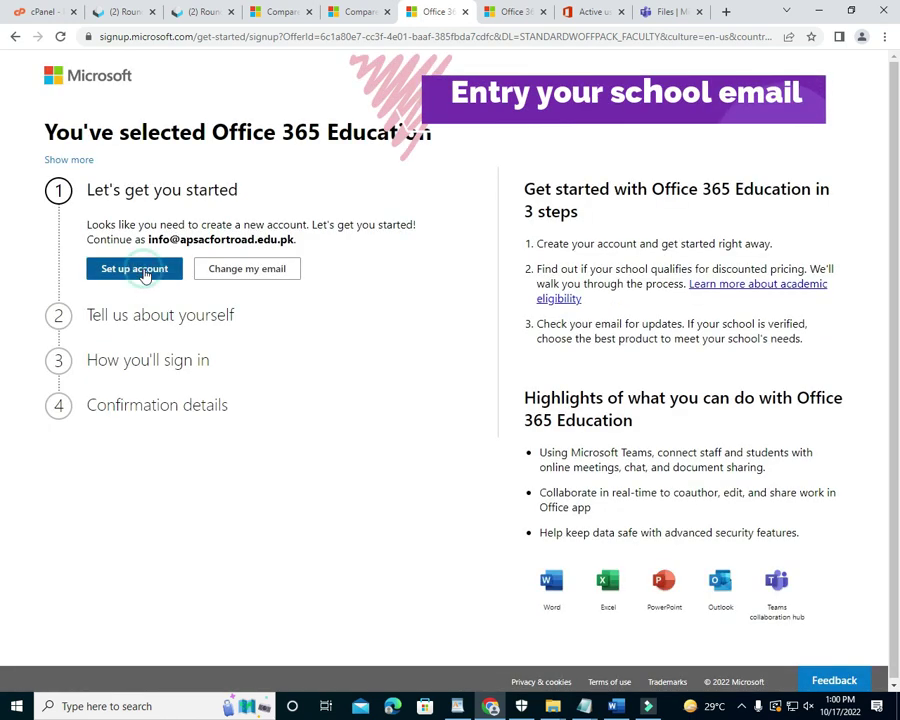
pyautogui.click(145, 270)
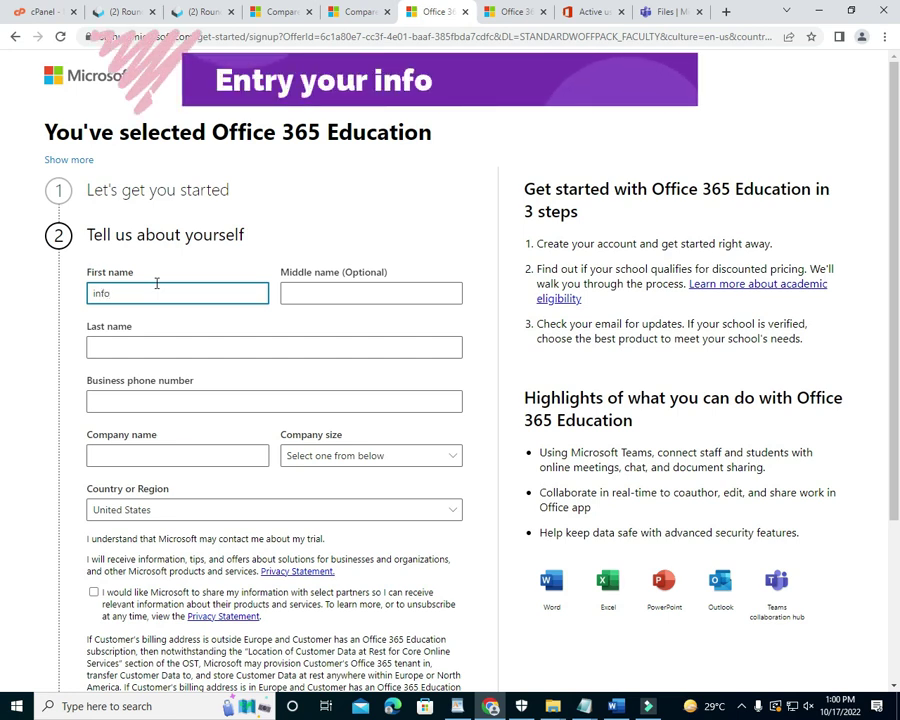
pyautogui.press('Tab')
pyautogui.write('2022')
pyautogui.press('Tab')
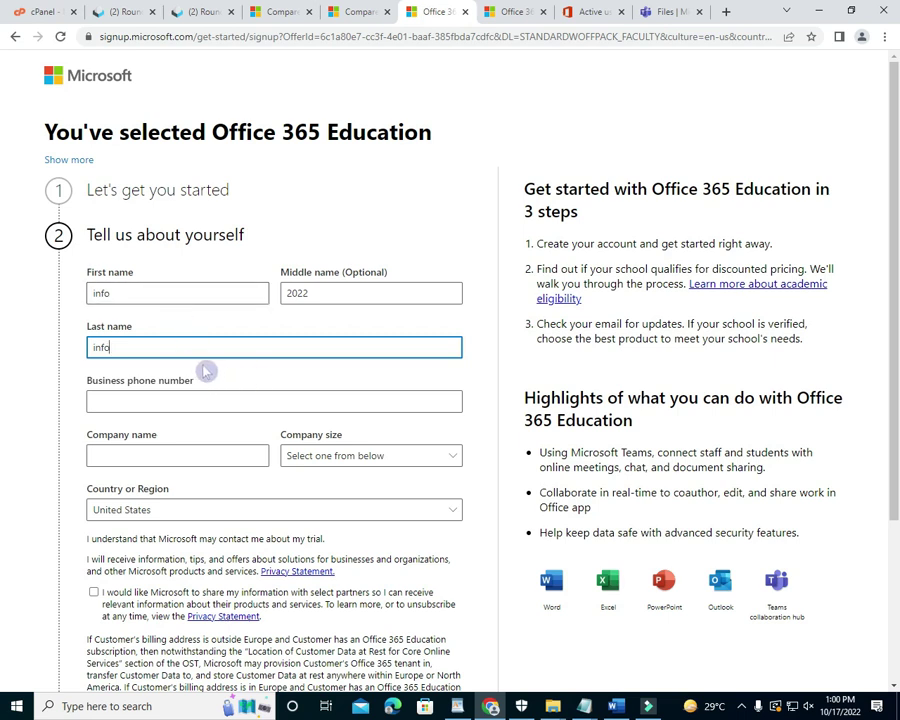
# Fill in the business phone number with the second saved entry and set the company name to info.
pyautogui.click(165, 399)
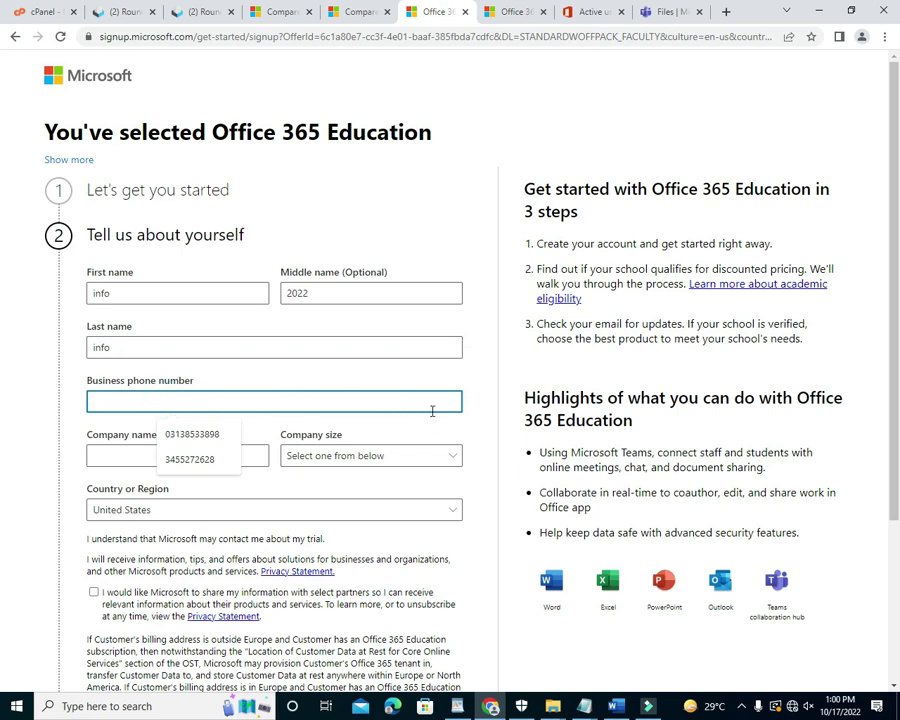
pyautogui.click(212, 459)
pyautogui.click(164, 456)
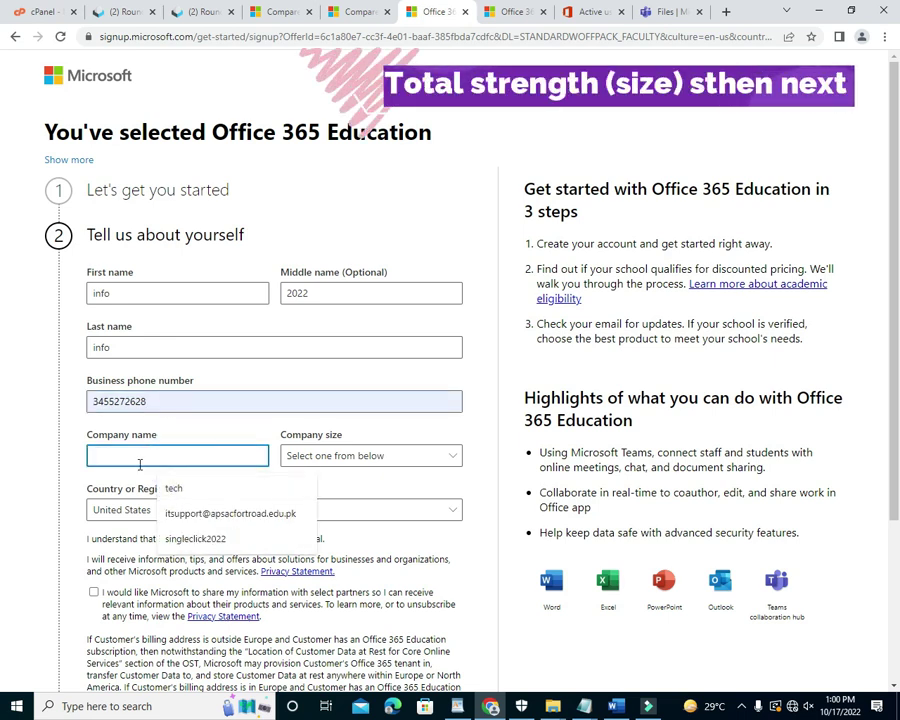
pyautogui.write('inso')
pyautogui.press('BackSpace')
pyautogui.press('BackSpace')
pyautogui.write('fo')
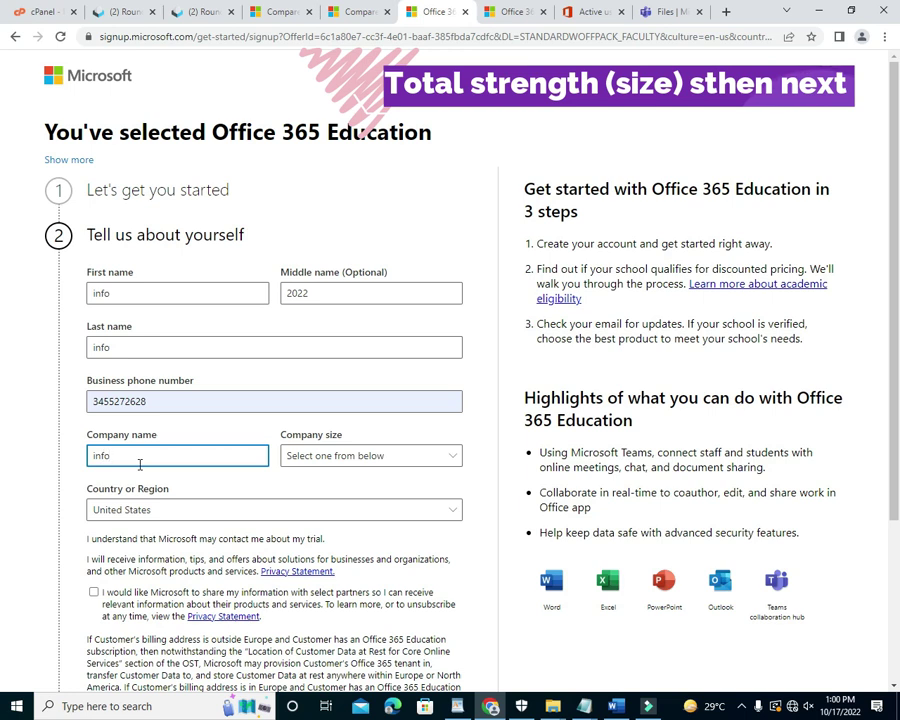
# Set the company size to 25-49 people and the country or region to Pakistan.
pyautogui.click(402, 460)
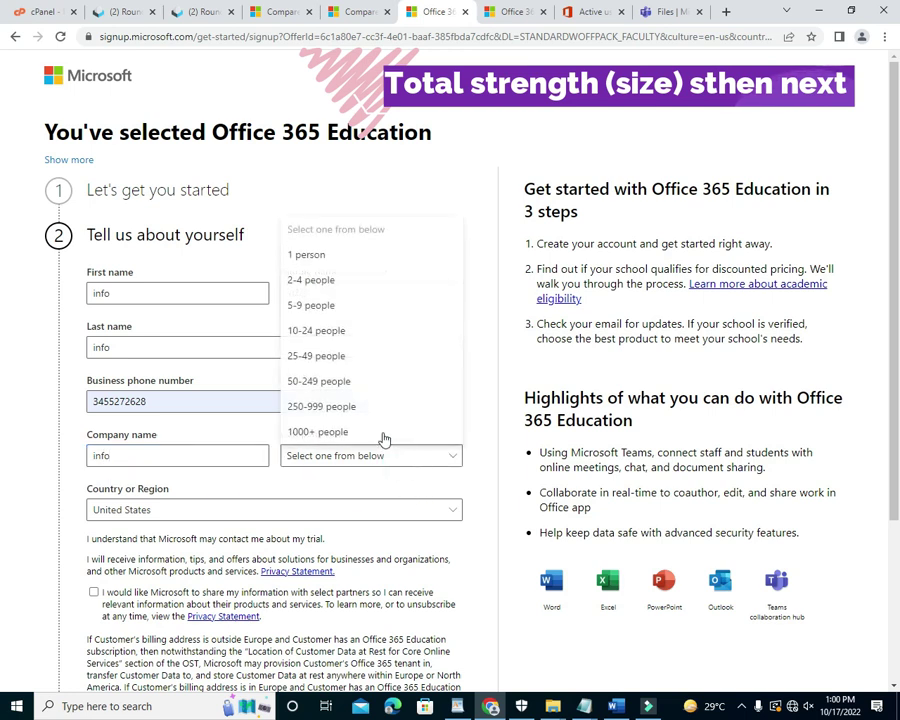
pyautogui.click(334, 358)
pyautogui.click(171, 510)
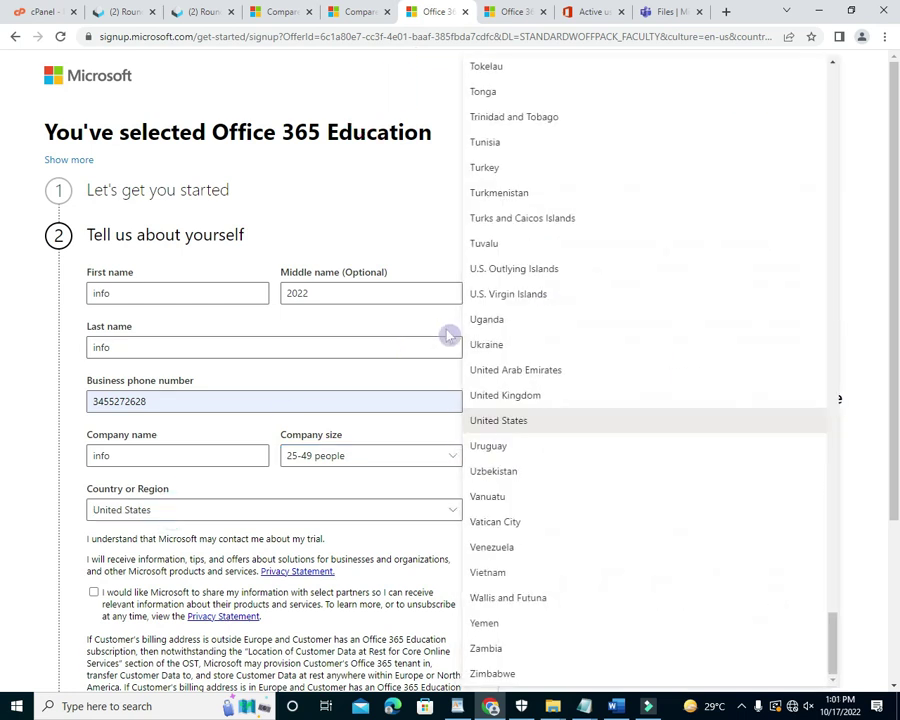
pyautogui.scroll(8, 714, 434)
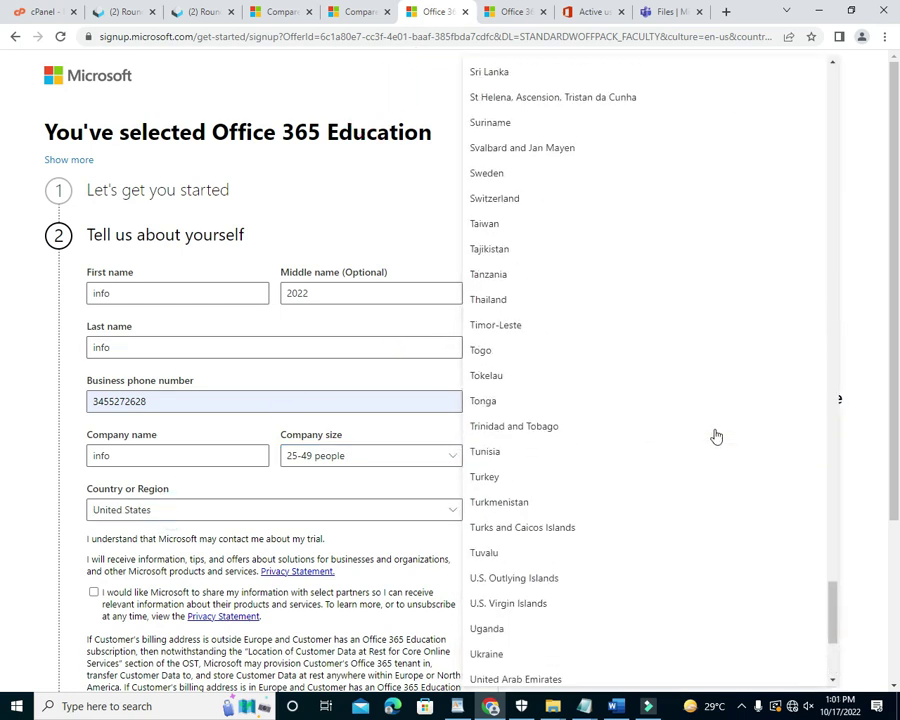
pyautogui.scroll(10, 714, 437)
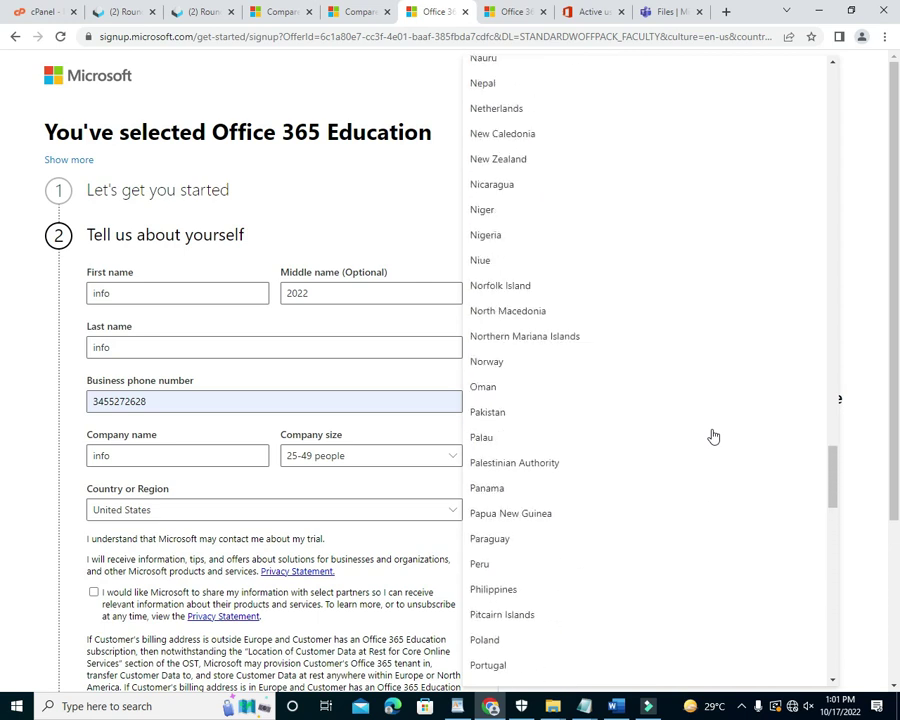
pyautogui.click(514, 412)
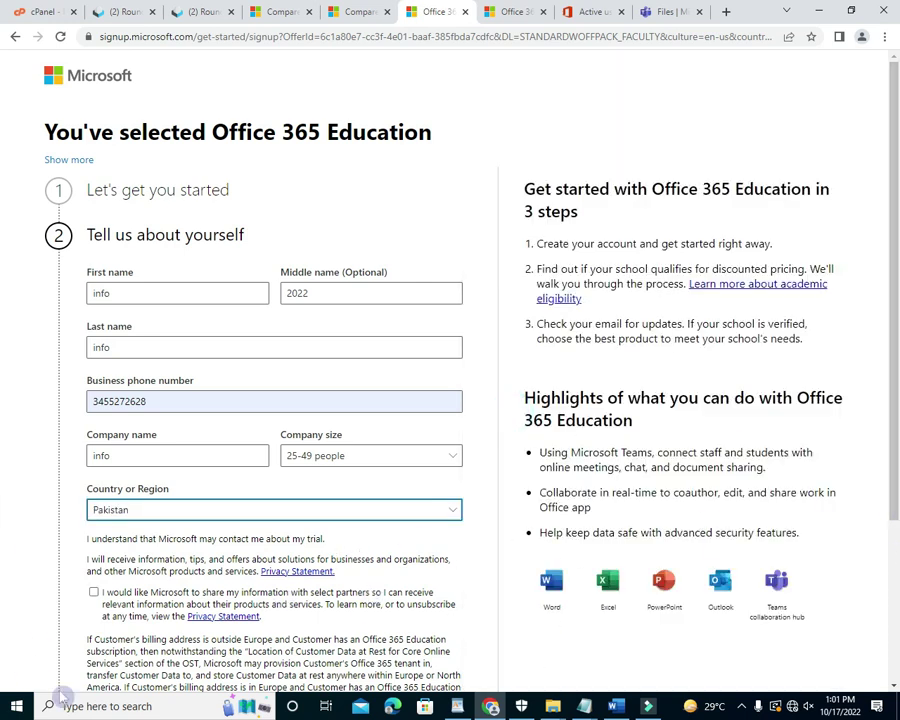
# Agree to Microsoft sharing information with select partners and submit the personal details.
pyautogui.click(95, 593)
pyautogui.scroll(-2, 190, 550)
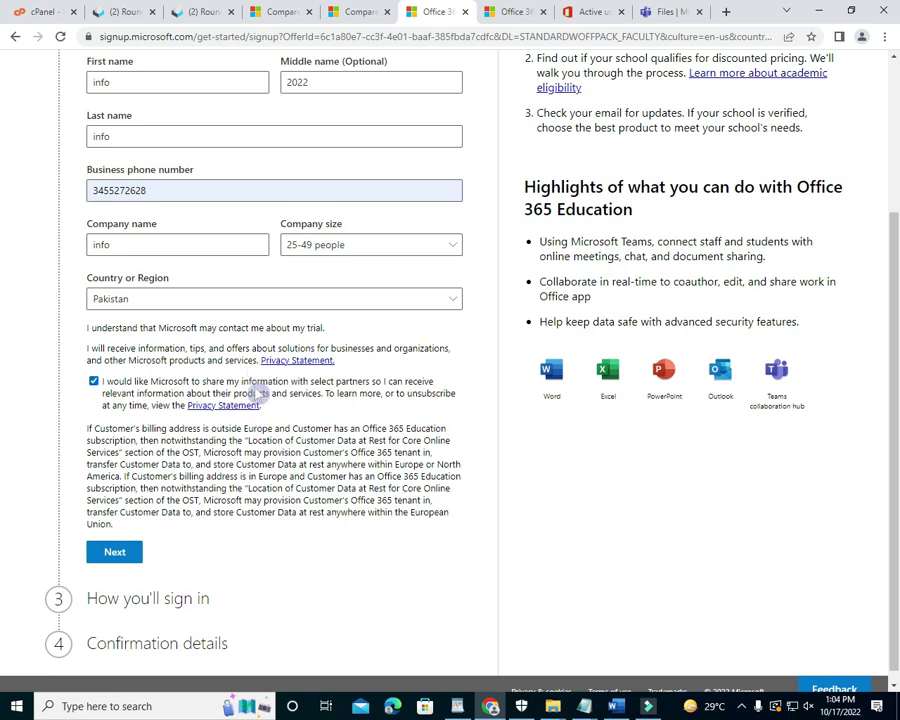
pyautogui.click(120, 560)
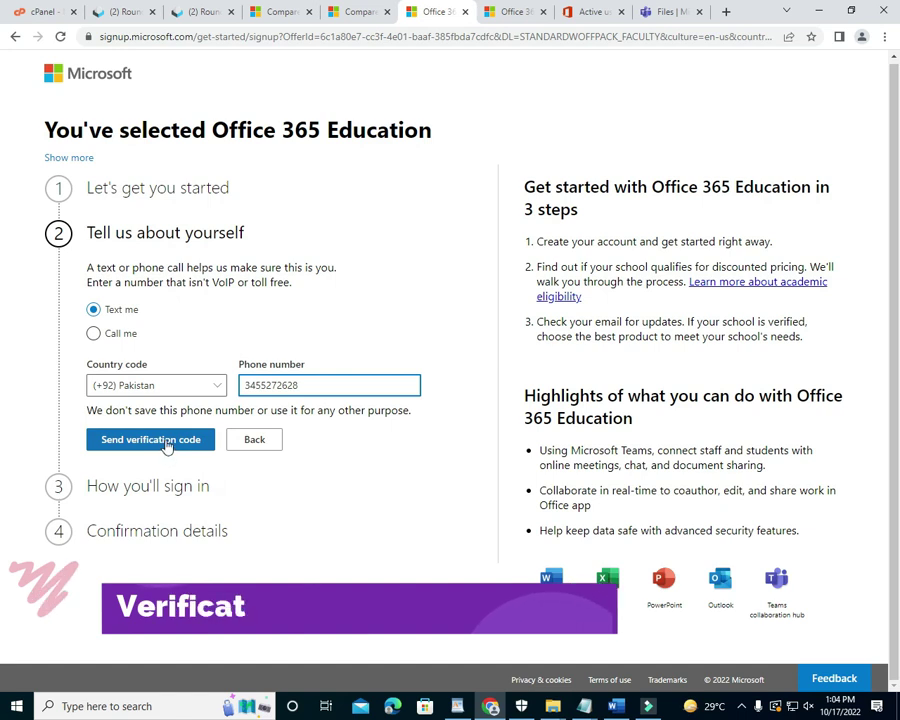
# Request a verification code by text message, enter the received code and verify it.
pyautogui.click(166, 443)
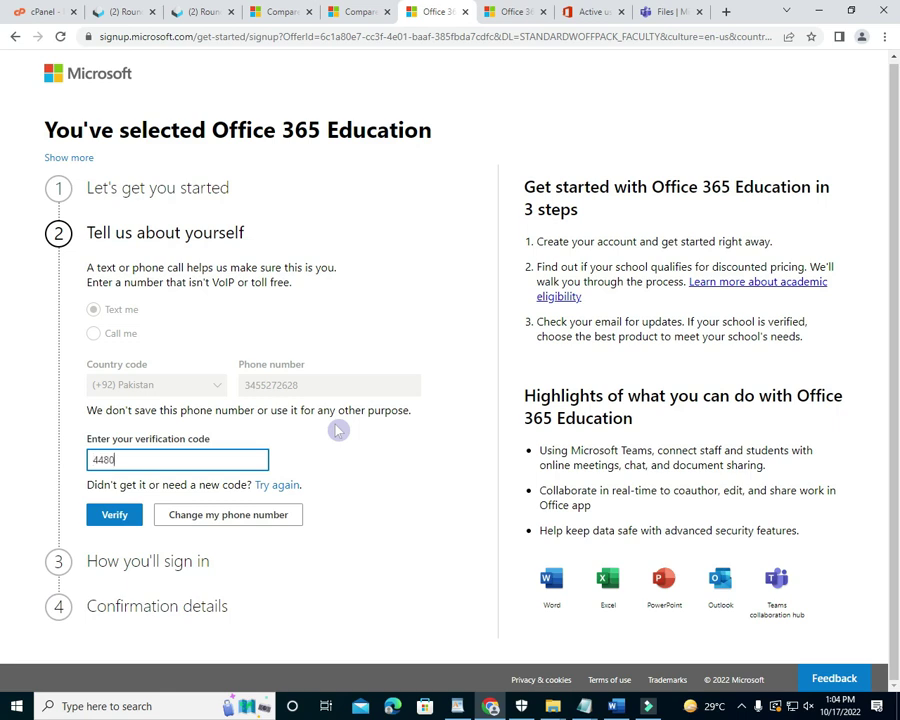
pyautogui.click(130, 519)
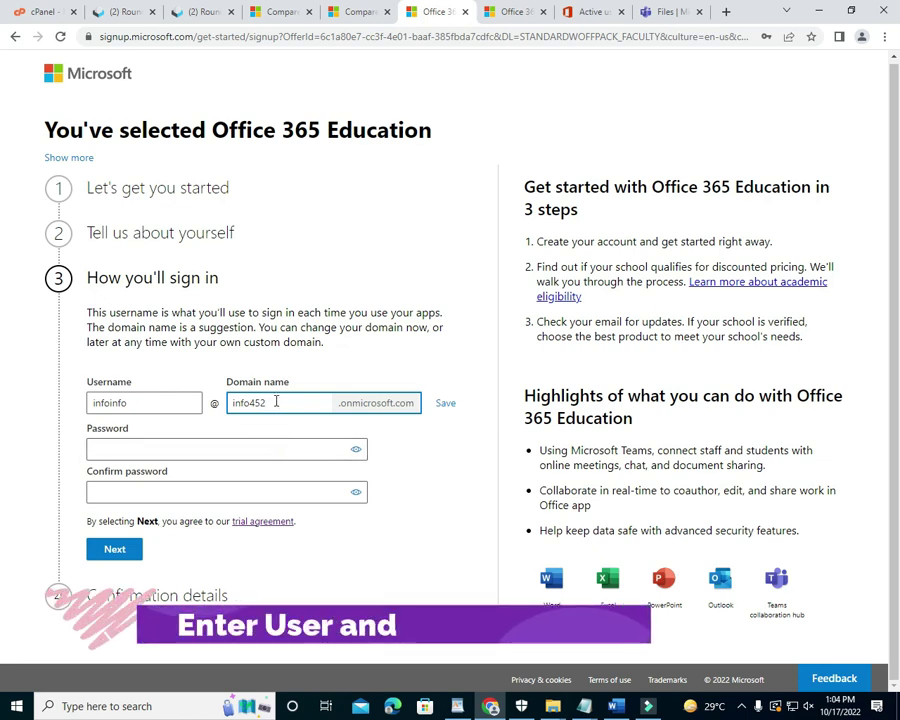
# Set the sign-in domain name to info2022.
pyautogui.press('BackSpace')
pyautogui.press('BackSpace')
pyautogui.press('BackSpace')
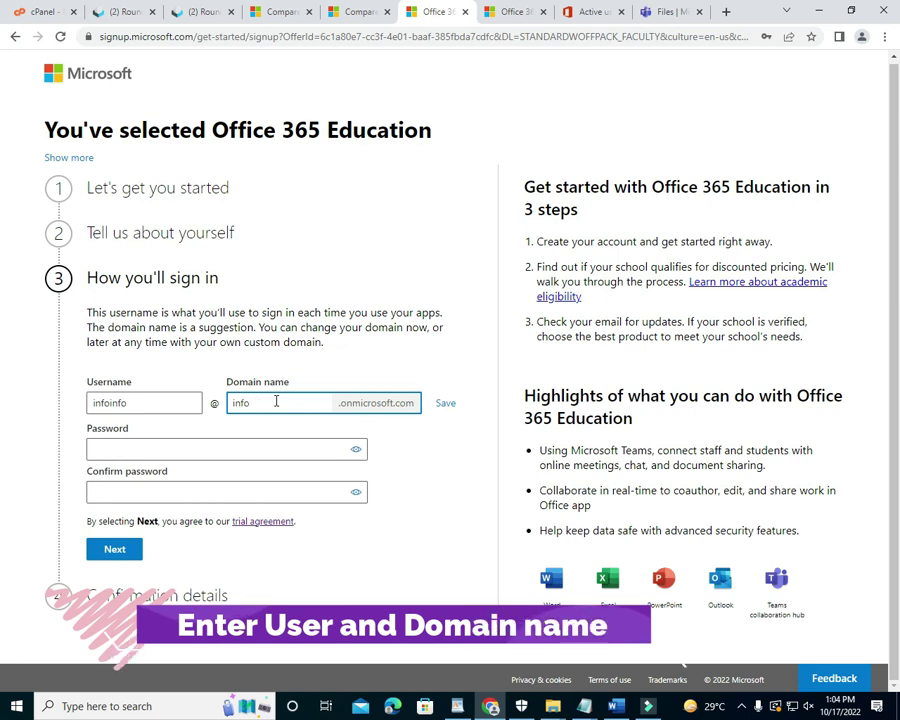
pyautogui.write('2022')
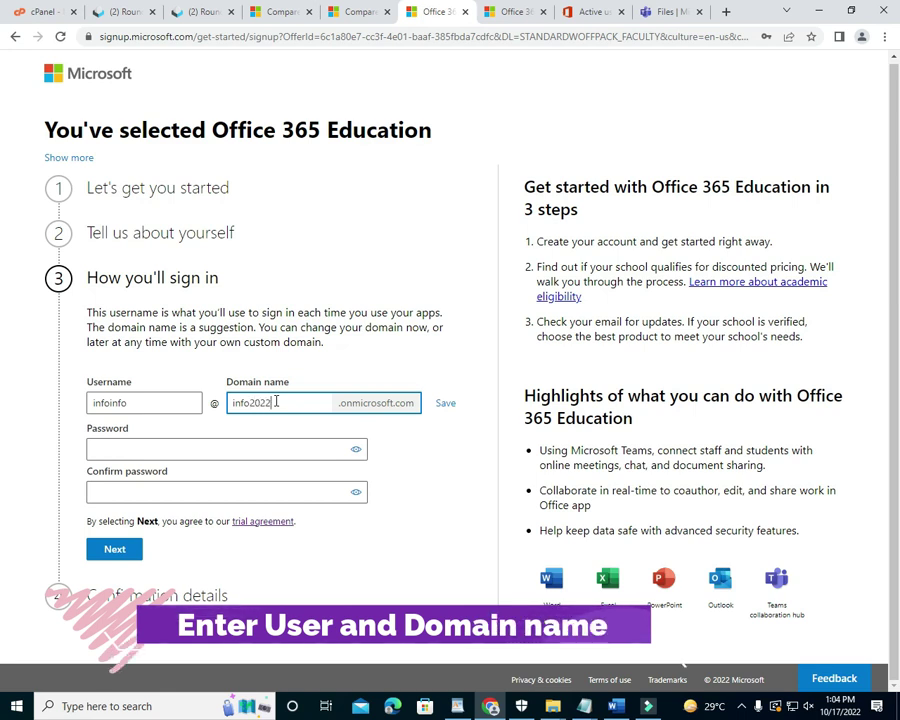
# Set the username to info and shorten the domain name to 2022.
pyautogui.click(157, 404)
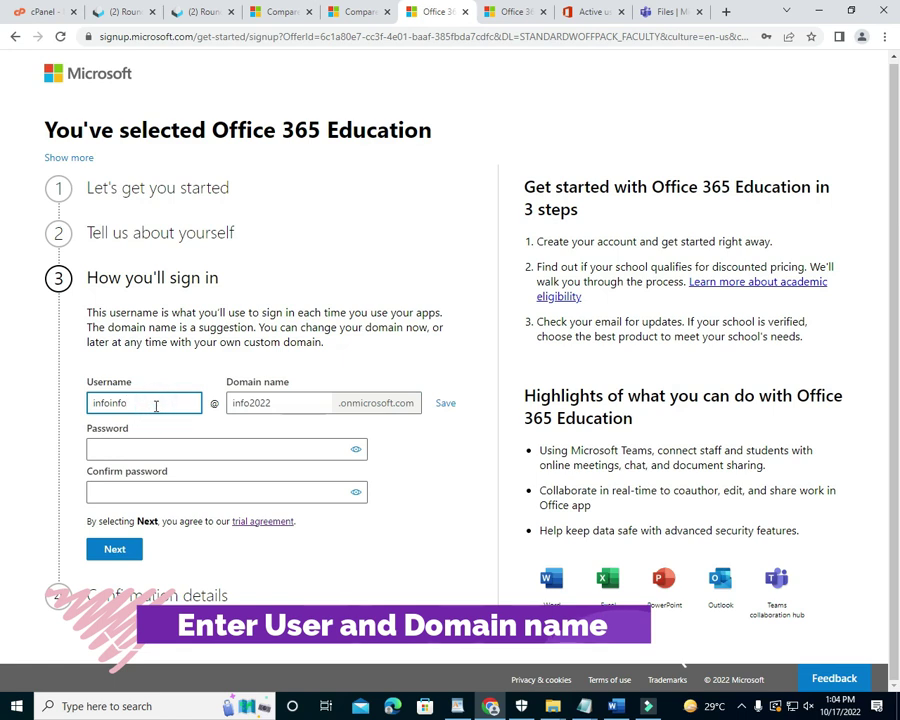
pyautogui.press('BackSpace')
pyautogui.press('BackSpace')
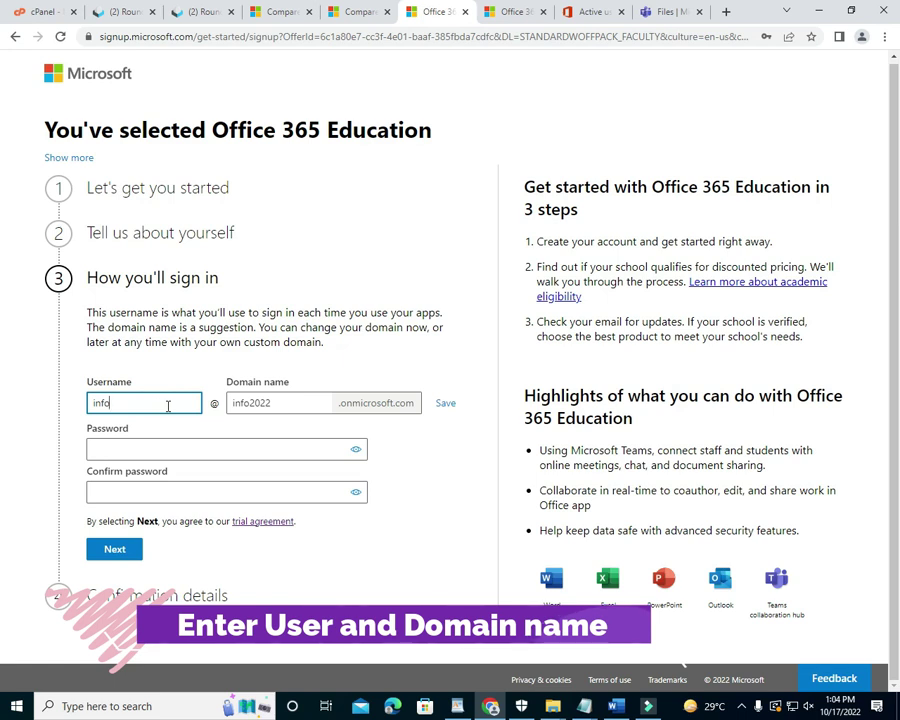
pyautogui.moveTo(248, 403); pyautogui.dragTo(232, 405)
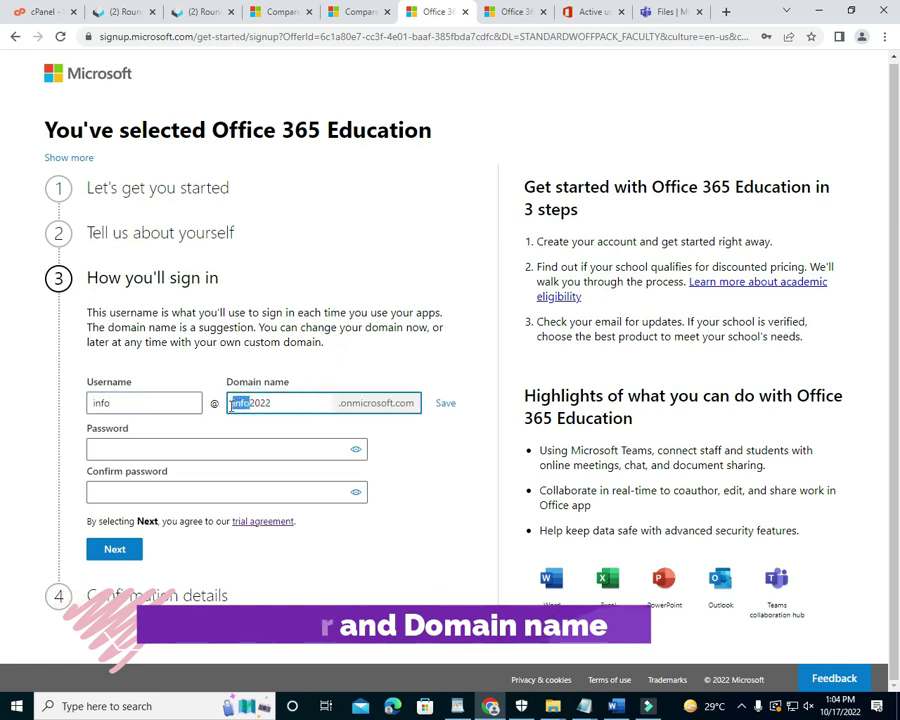
pyautogui.press('BackSpace')
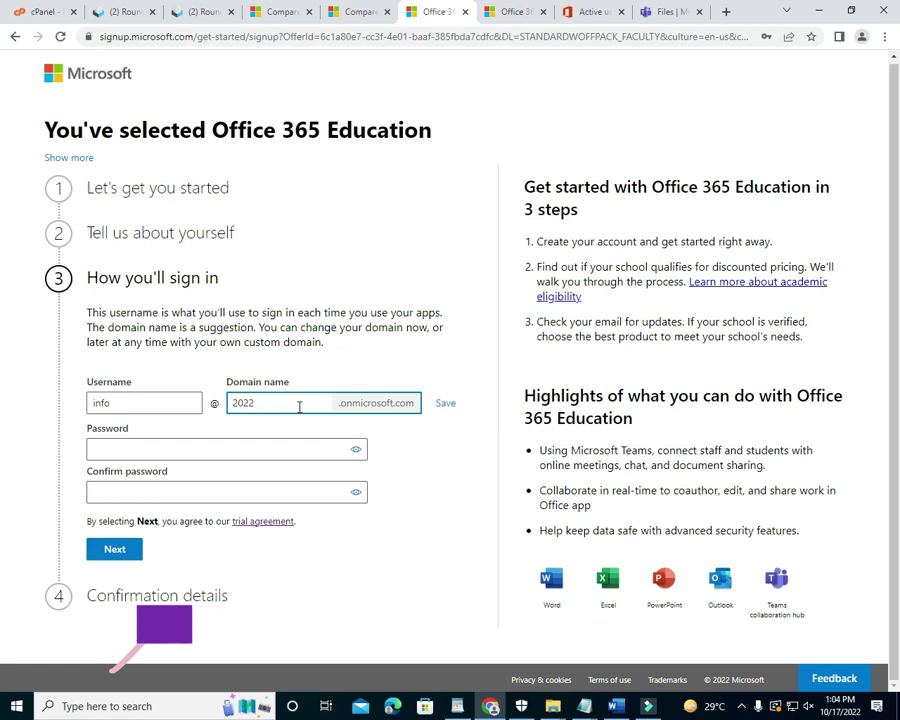
# Enter the account password and repeat it in the password confirmation.
pyautogui.click(141, 450)
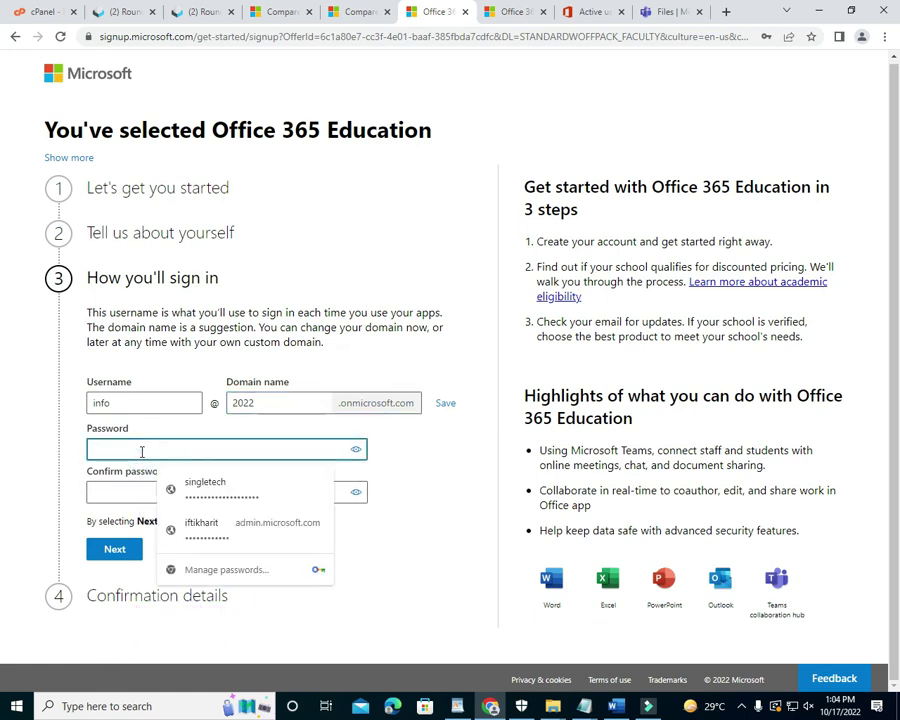
pyautogui.write('••')
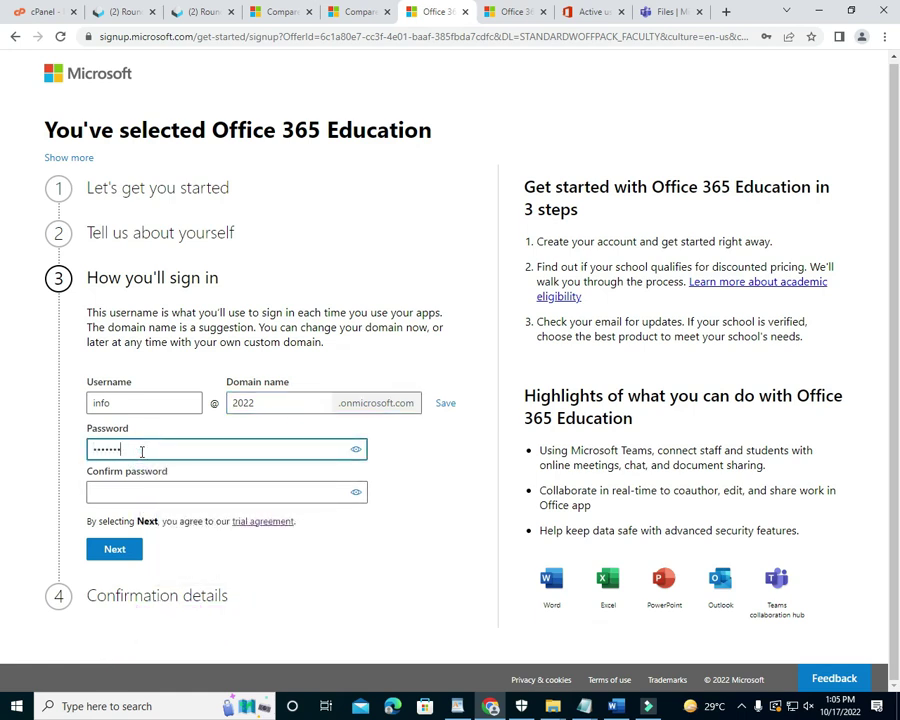
pyautogui.write('•••••••')
pyautogui.press('BackSpace')
pyautogui.press('BackSpace')
pyautogui.press('BackSpace')
pyautogui.write('••••••••')
pyautogui.click(106, 491)
pyautogui.write('•••')
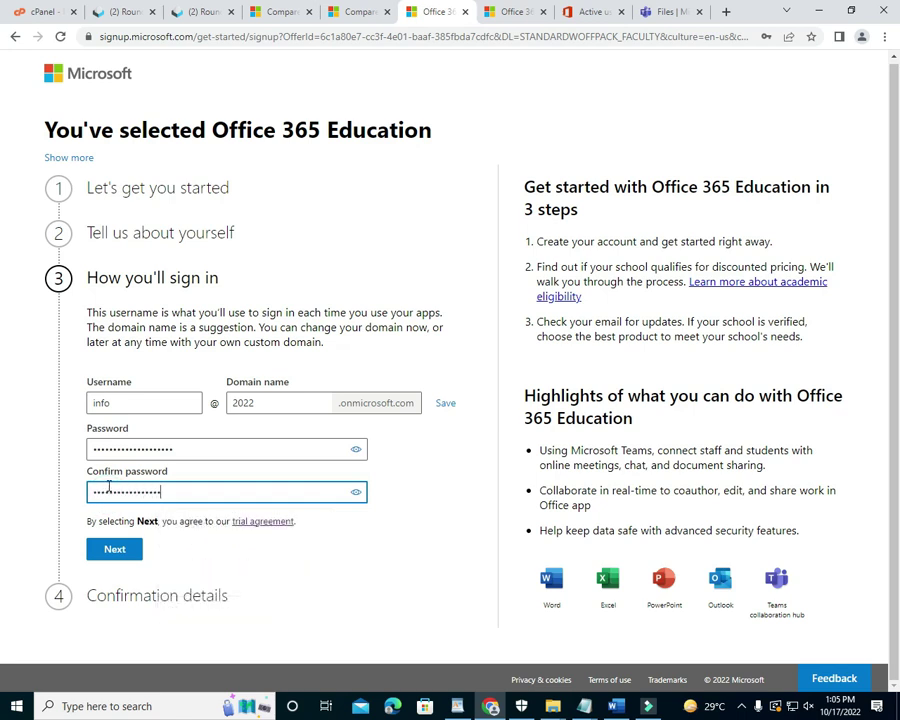
# Set the domain name to singleclick2023 and submit the sign-in details.
pyautogui.doubleClick(244, 403)
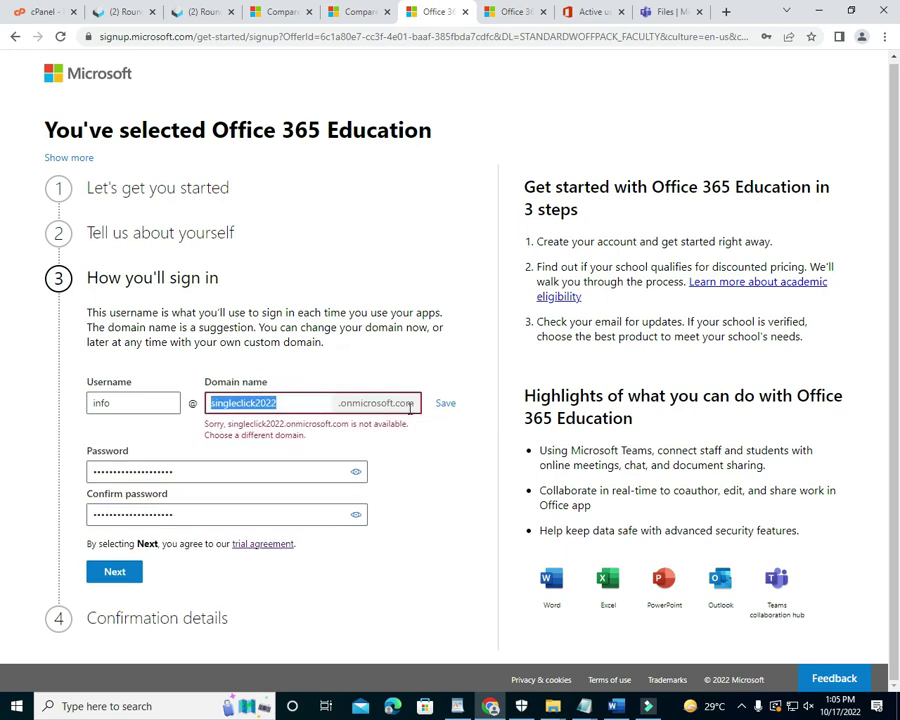
pyautogui.press('BackSpace')
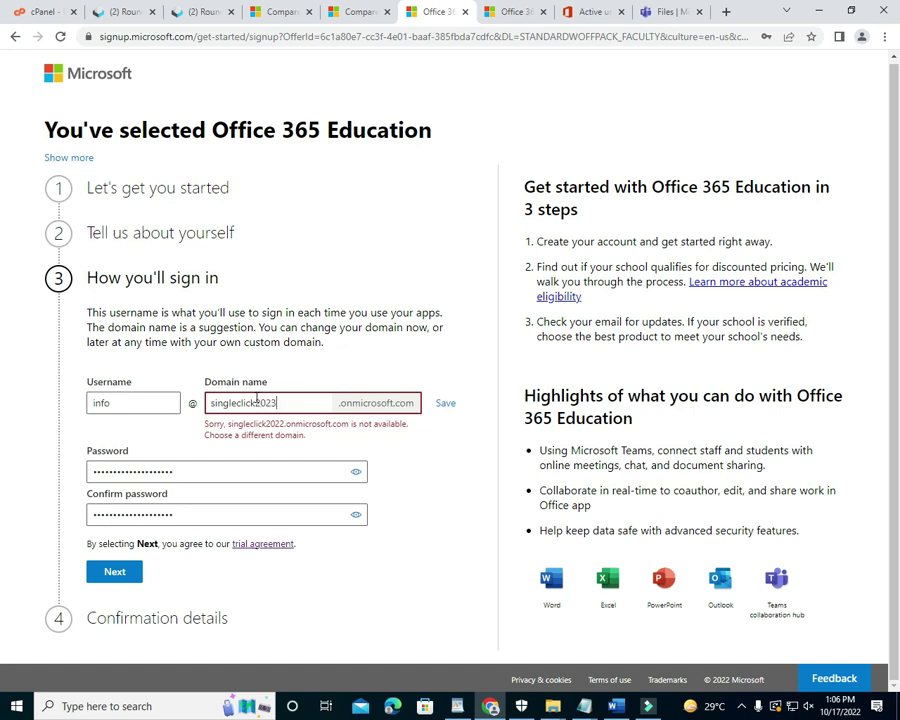
pyautogui.click(117, 574)
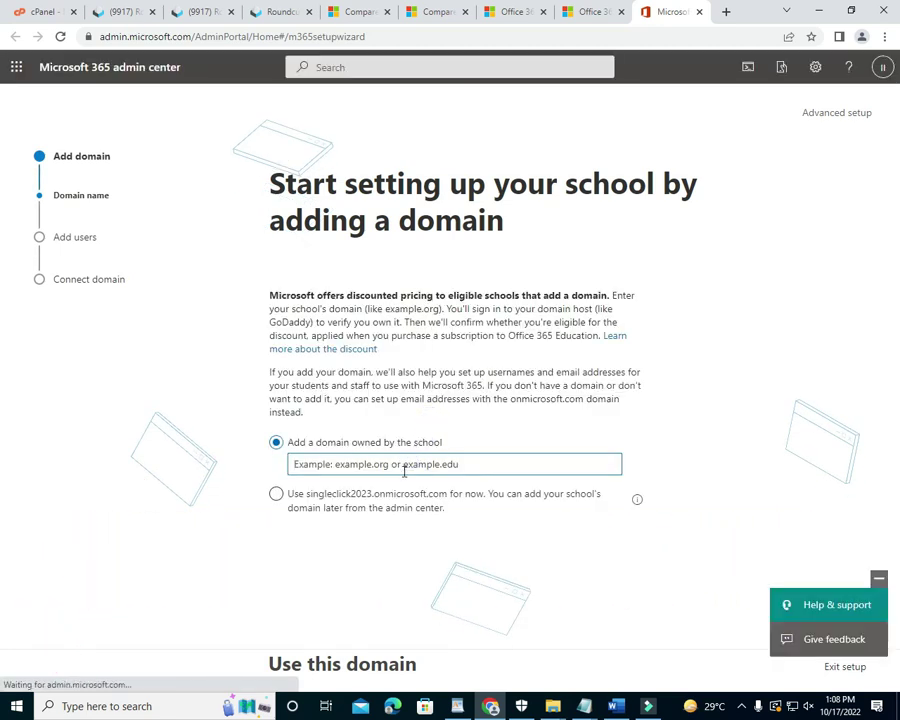
# Finish the school setup wizard using the singleclick2023.onmicrosoft.com domain for now and postponing the addition of users.
pyautogui.click(276, 493)
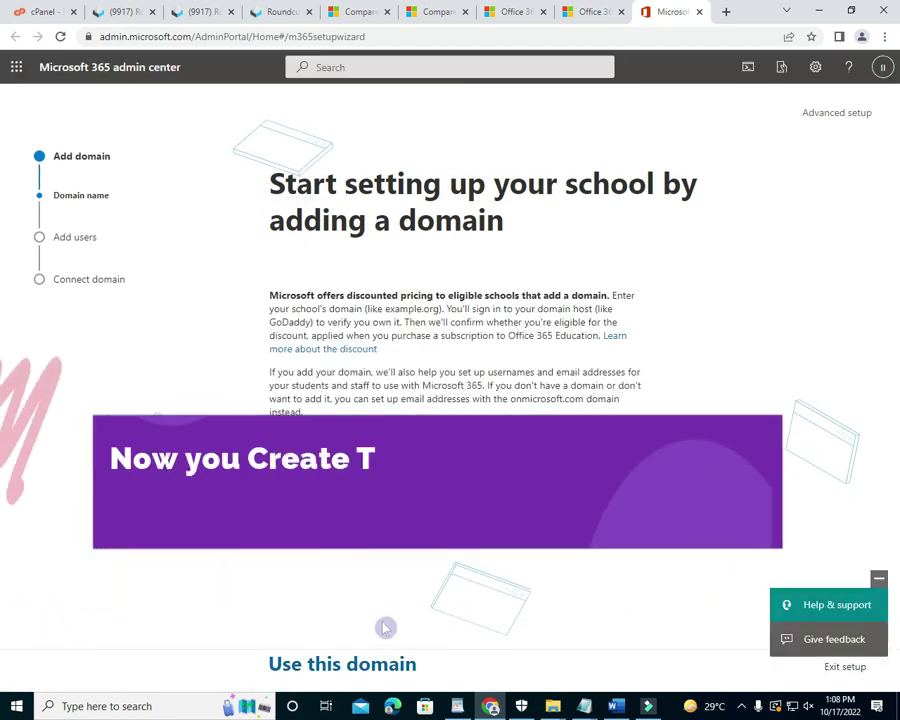
pyautogui.click(372, 674)
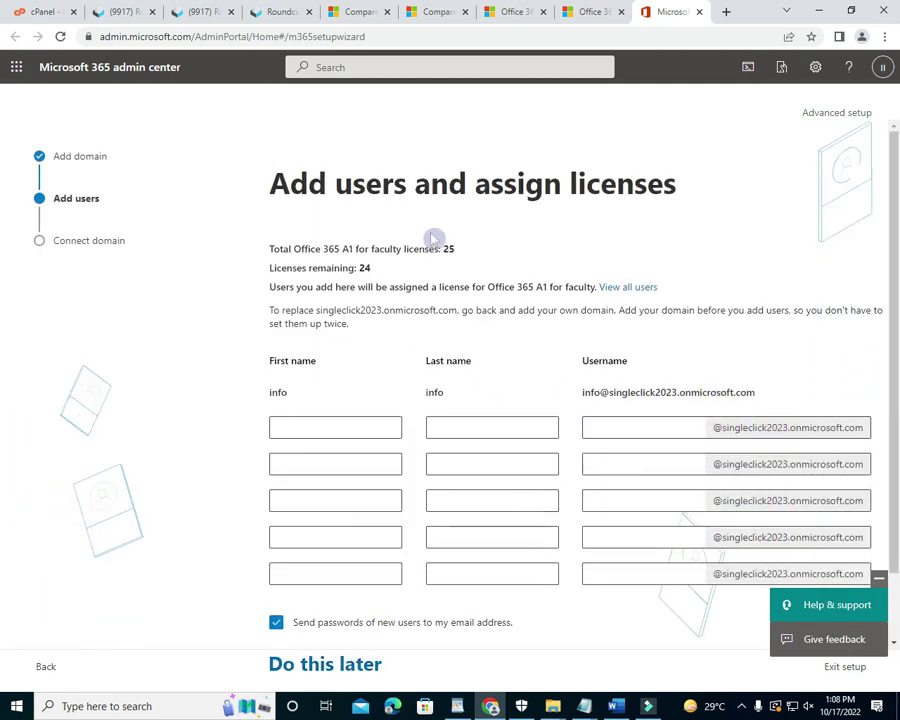
pyautogui.click(353, 666)
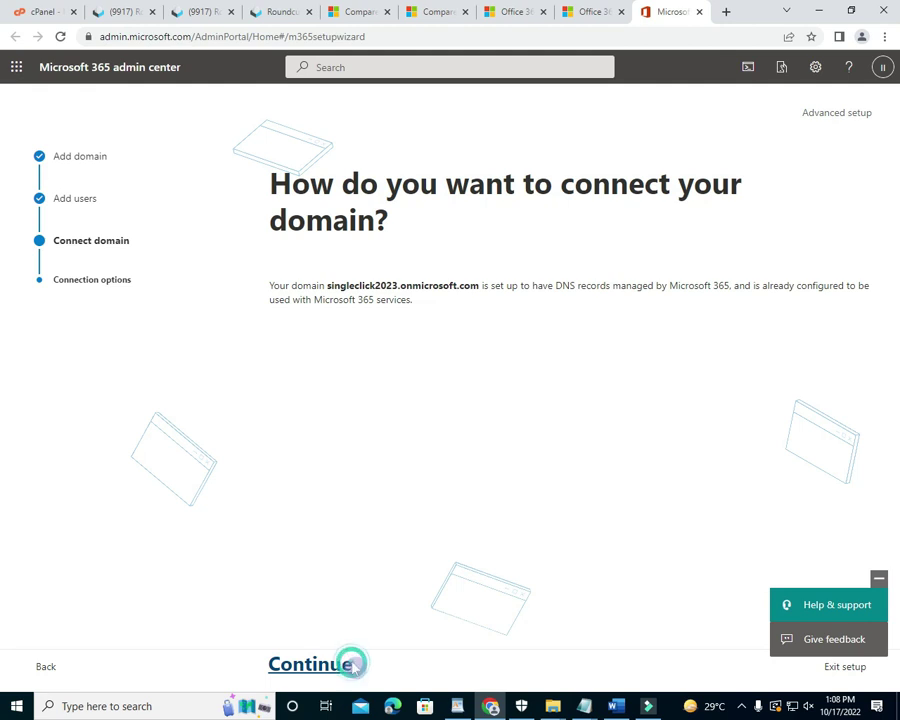
pyautogui.click(352, 667)
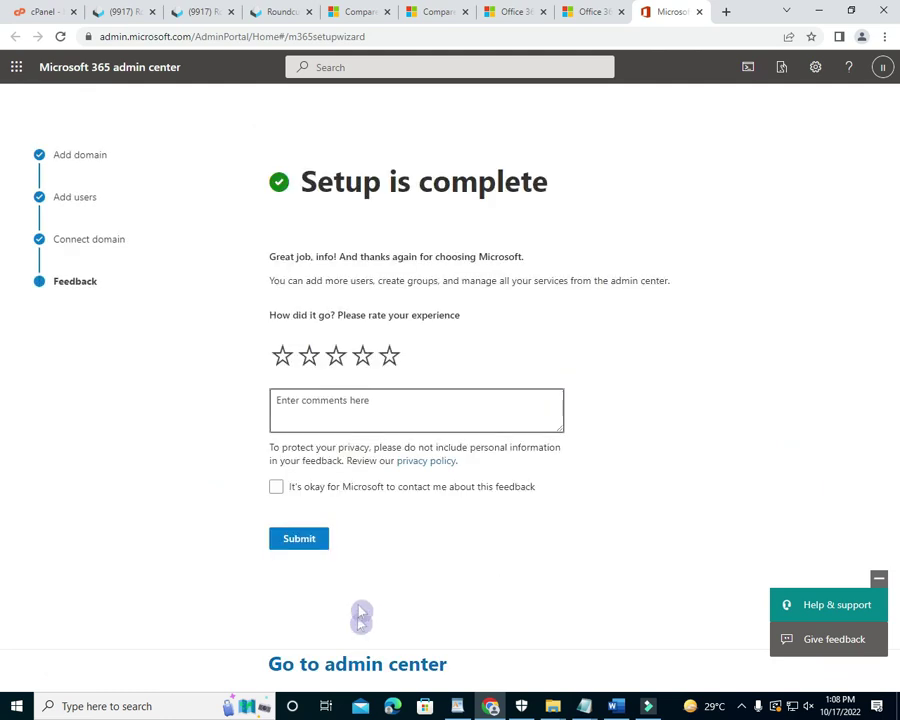
# Submit a five-star rating of the setup experience, allowing Microsoft to make contact about the feedback.
pyautogui.click(389, 356)
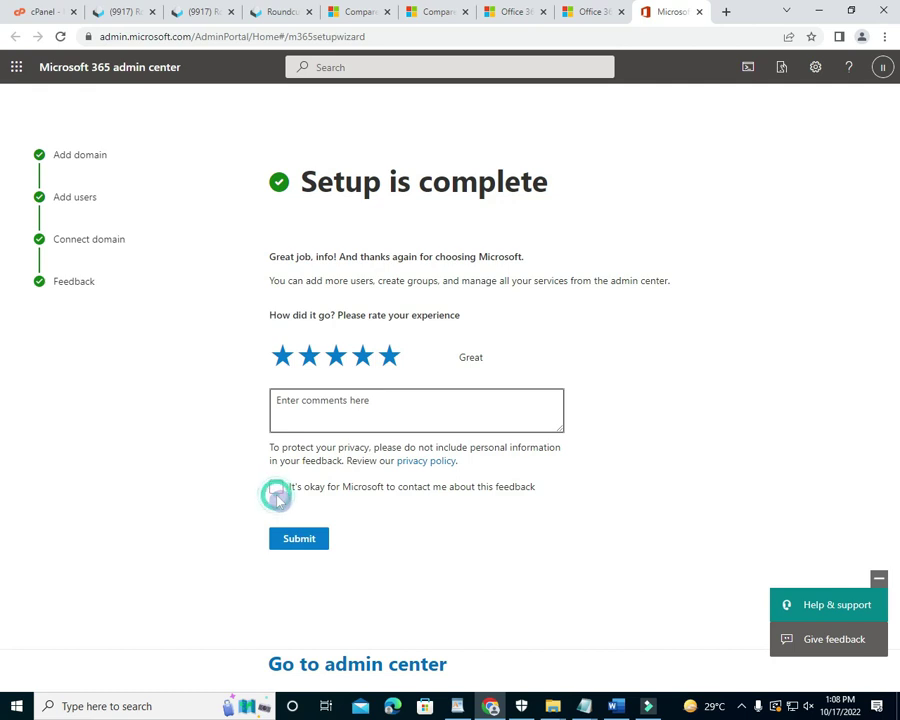
pyautogui.click(277, 494)
pyautogui.click(303, 596)
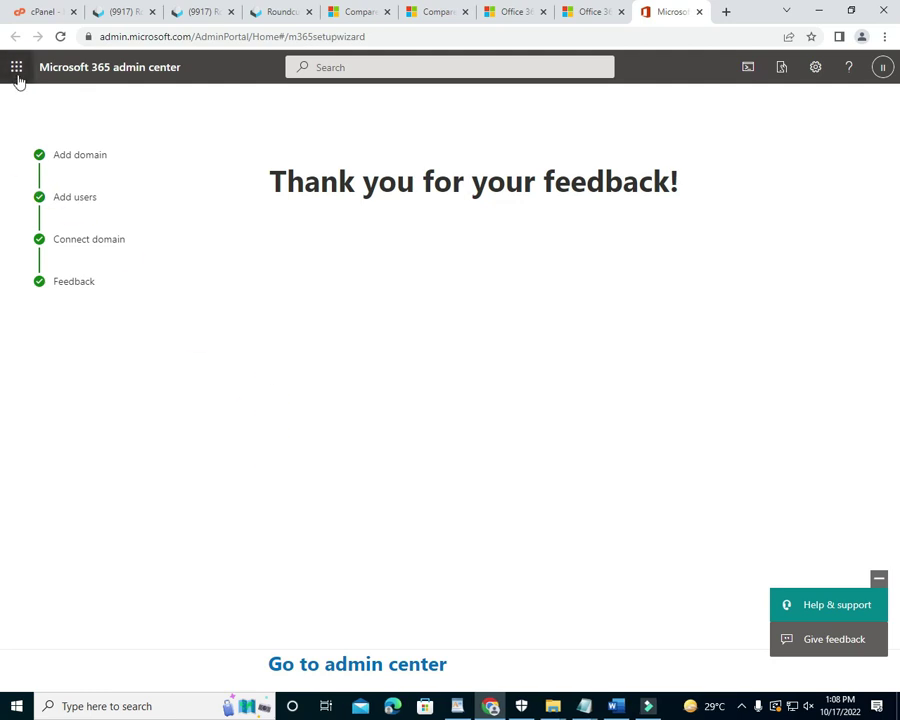
# Go to the admin center home page and collapse its navigation menu.
pyautogui.click(307, 668)
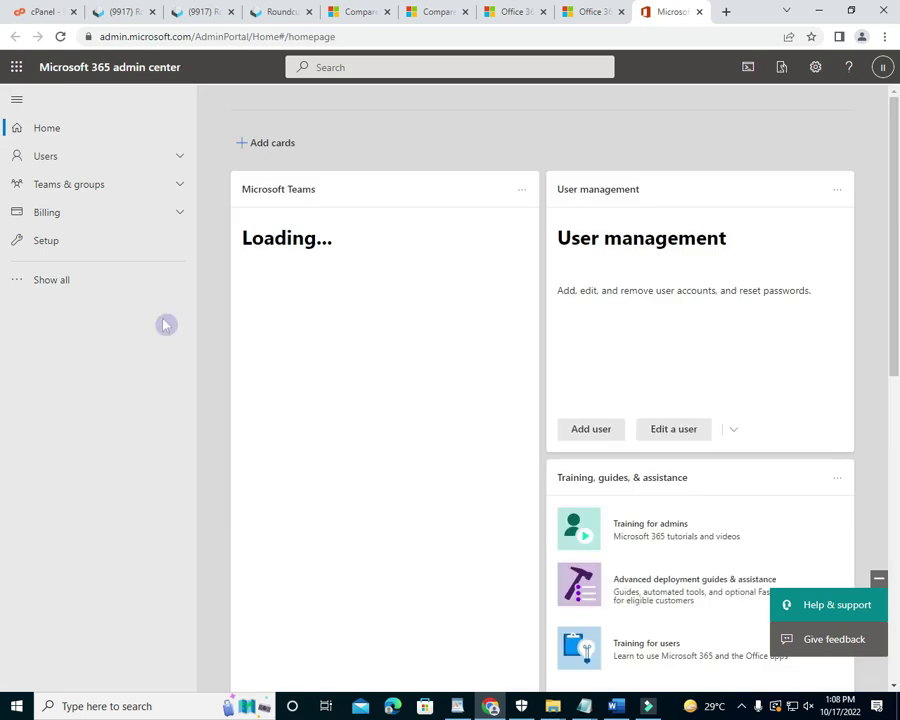
pyautogui.click(16, 99)
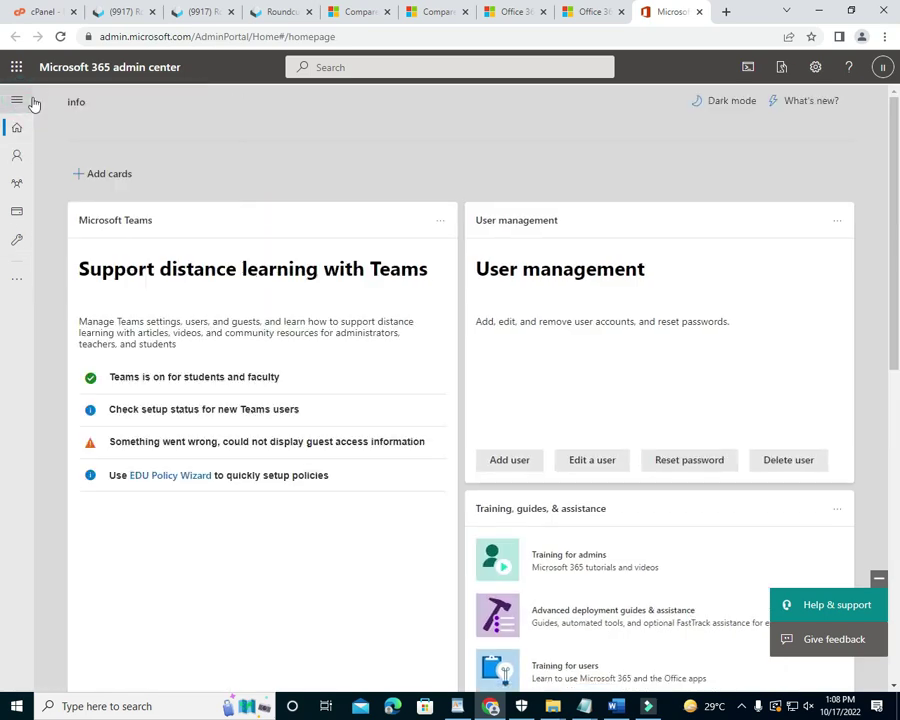
# Open the form for adding a user from the user management card and cancel it without entering anything.
pyautogui.click(521, 463)
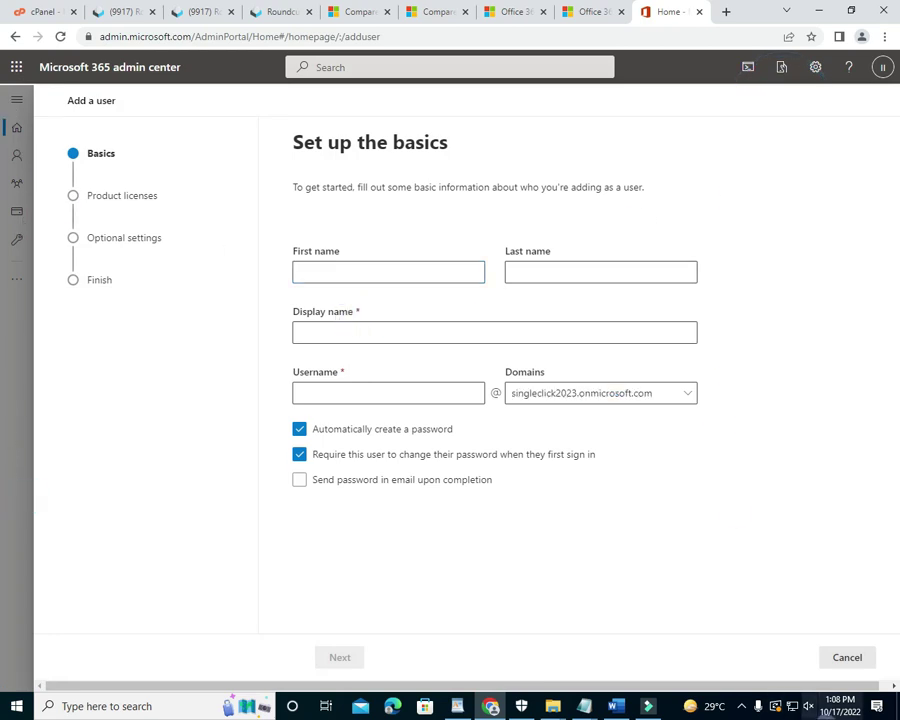
pyautogui.click(846, 658)
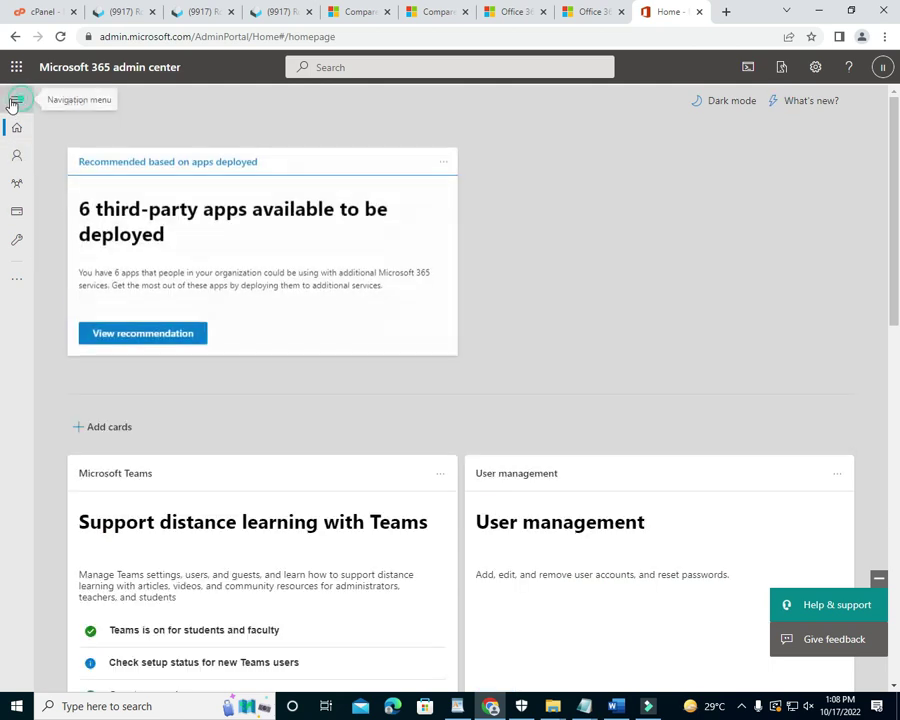
# Expand the admin center's navigation menu and launch Teams from the app launcher.
pyautogui.click(12, 104)
pyautogui.click(20, 72)
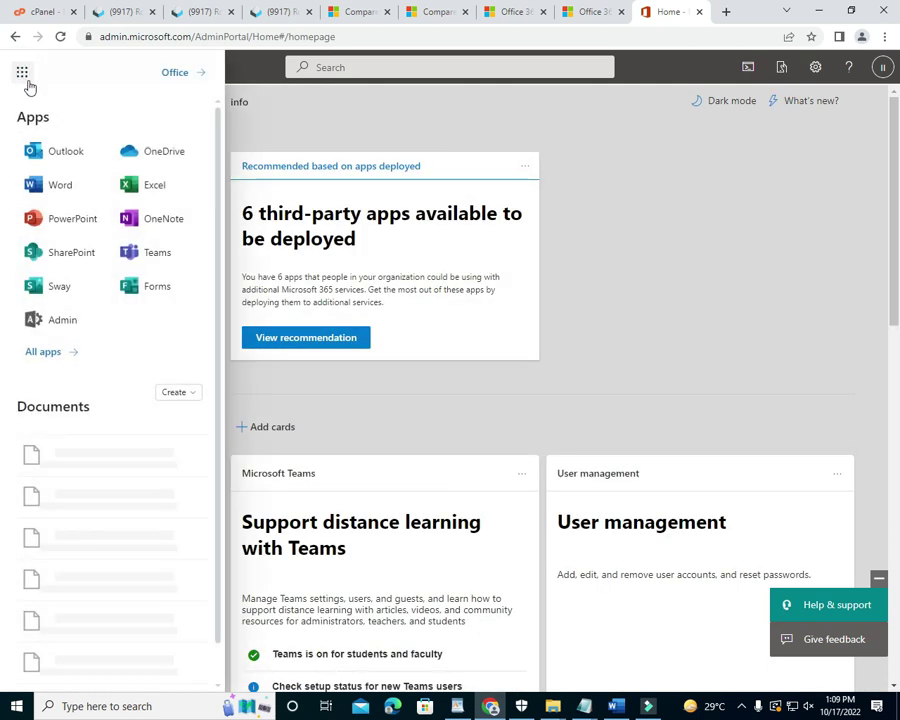
pyautogui.click(150, 258)
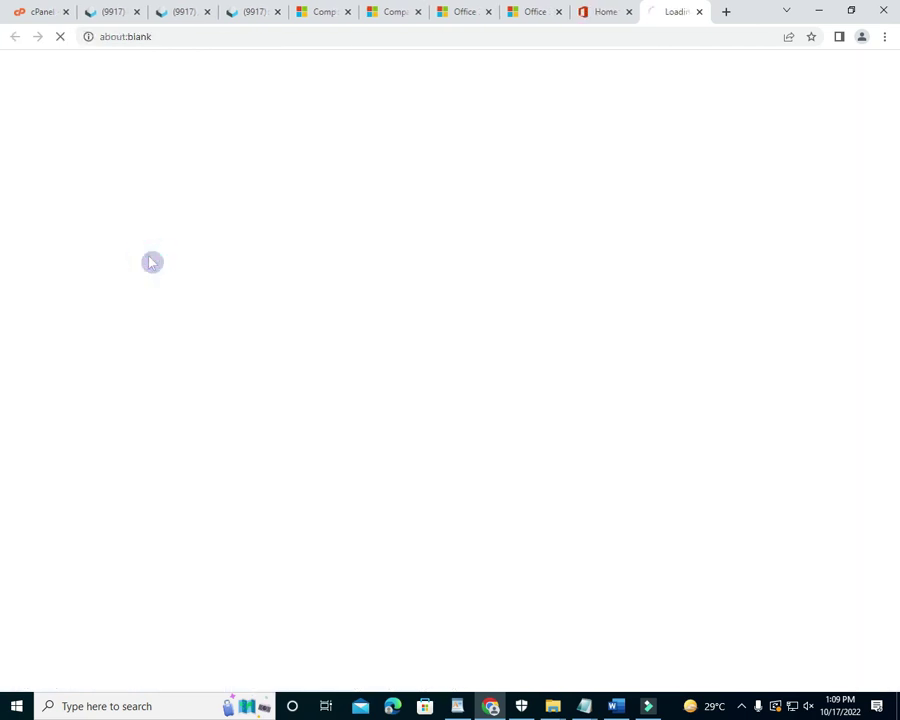
pyautogui.click(610, 12)
pyautogui.click(664, 12)
pyautogui.click(614, 11)
pyautogui.click(675, 14)
pyautogui.click(616, 17)
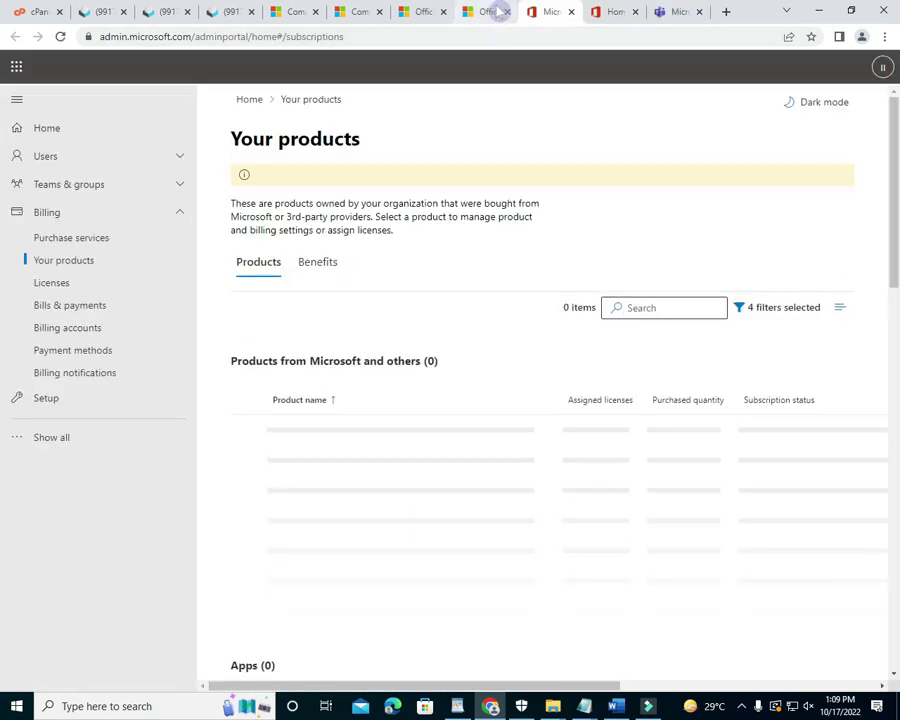
# Return to the Office 365 Education confirmation details and get started from there to open the admin center home page.
pyautogui.click(498, 14)
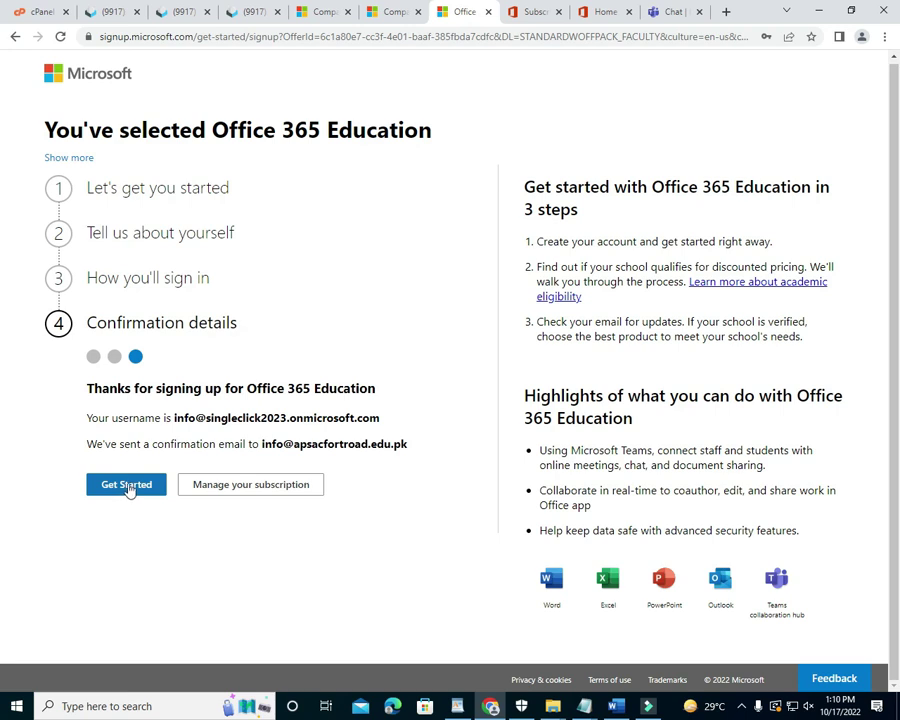
pyautogui.click(128, 487)
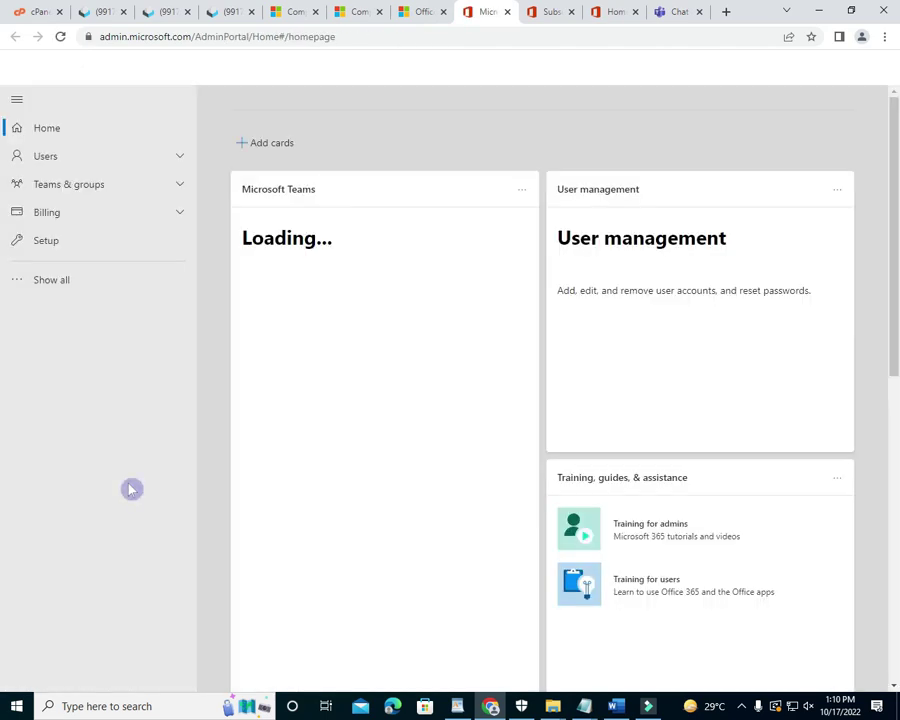
# Switch to Microsoft Teams, choose the web app instead of the Windows app, and accept the welcome message.
pyautogui.click(672, 12)
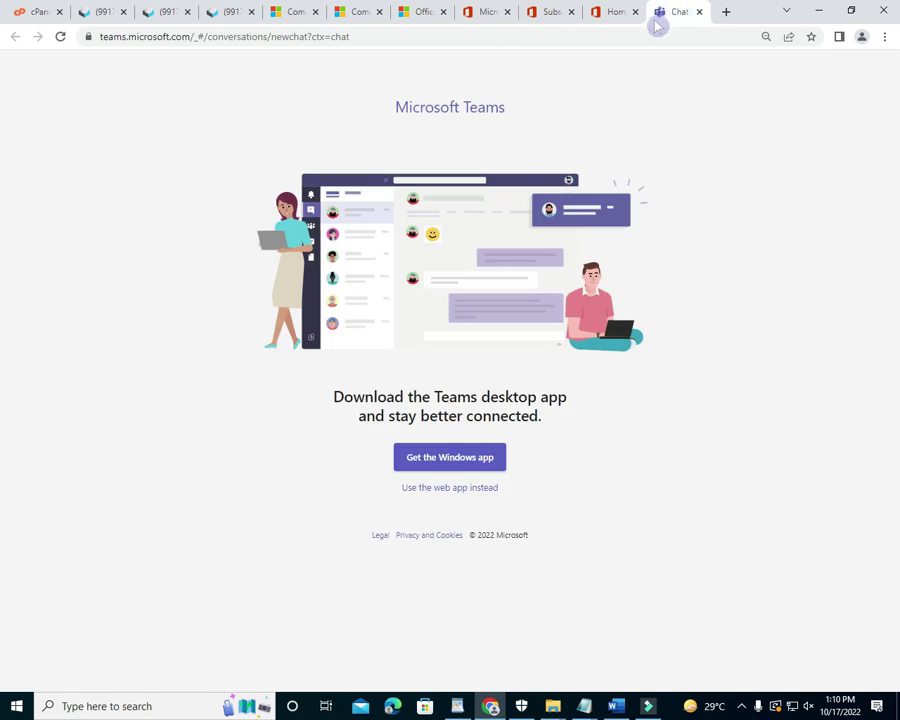
pyautogui.click(437, 487)
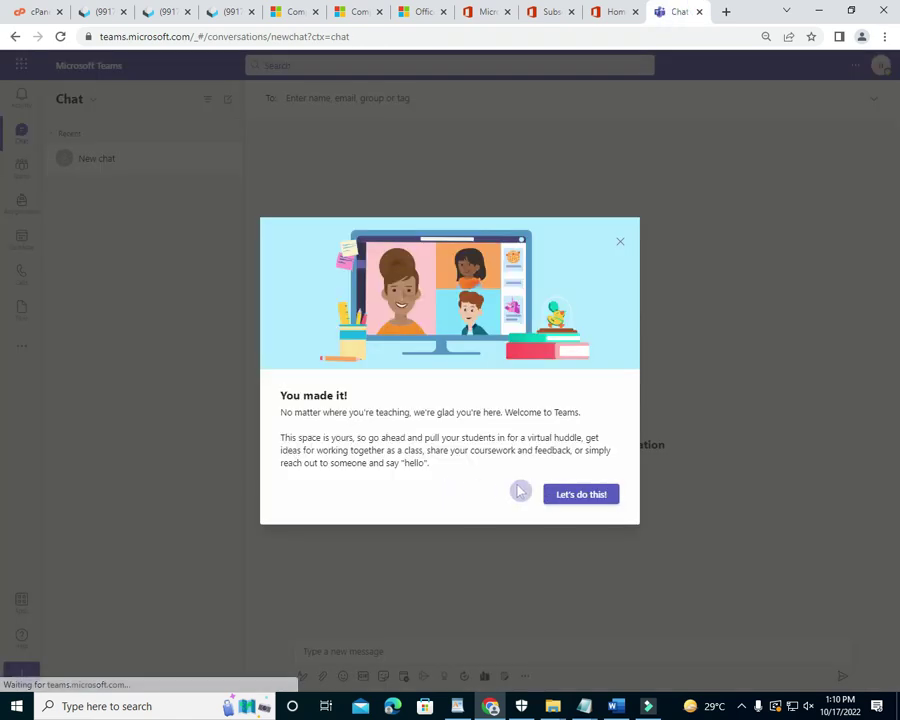
pyautogui.click(575, 500)
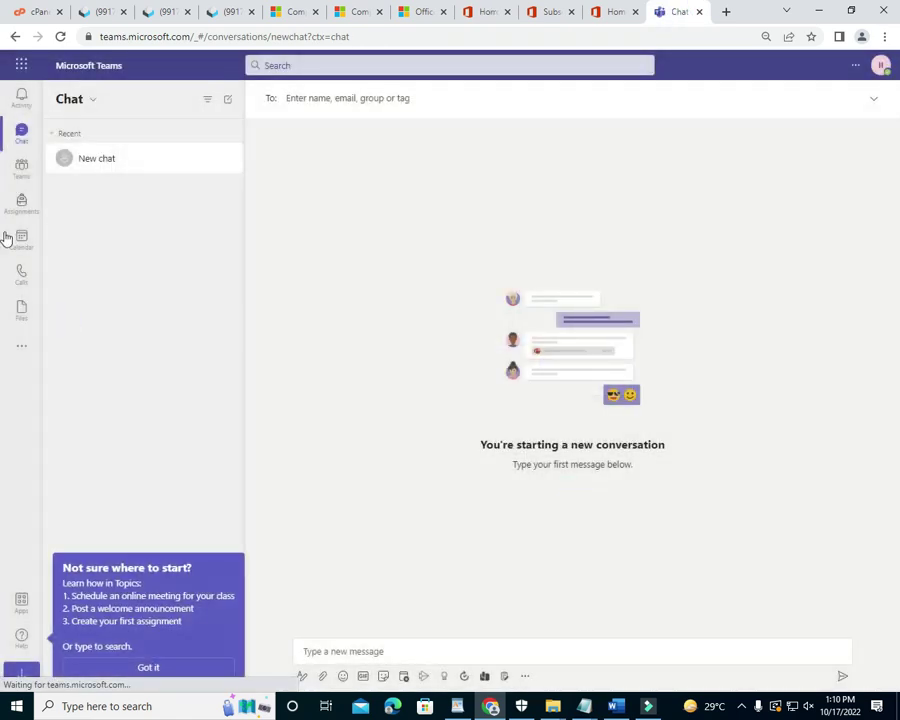
# View the Activity feed and the Teams page with its join or create options, and minimize the browser.
pyautogui.click(21, 97)
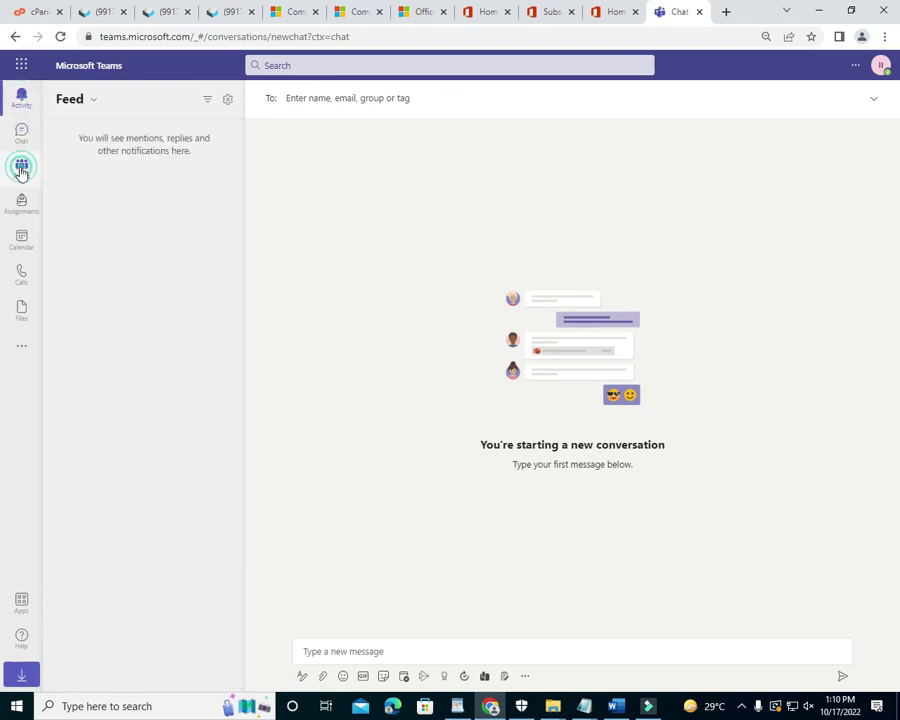
pyautogui.click(21, 168)
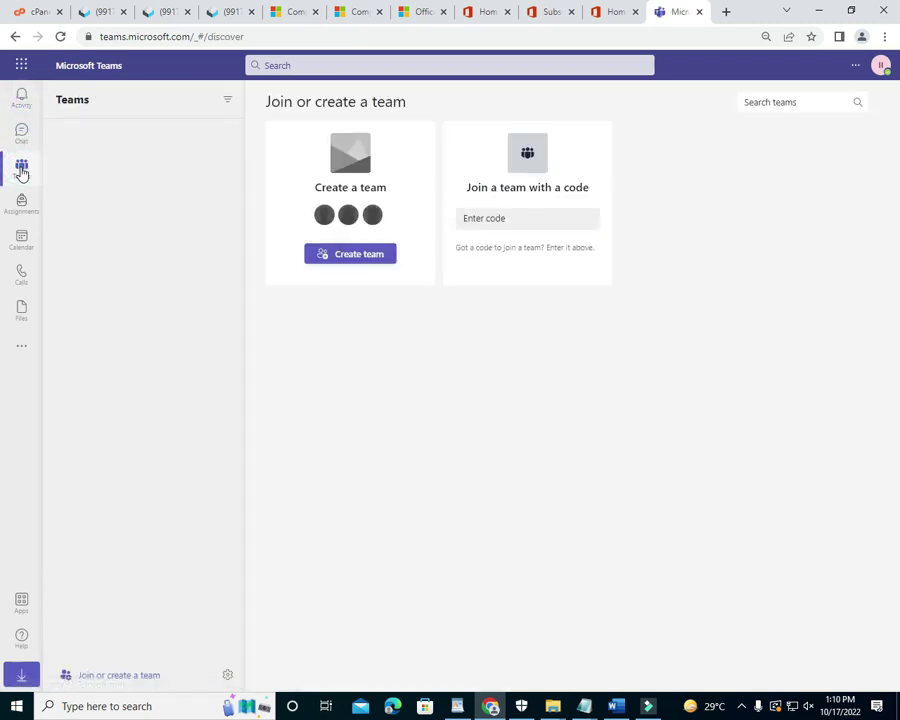
pyautogui.click(822, 10)
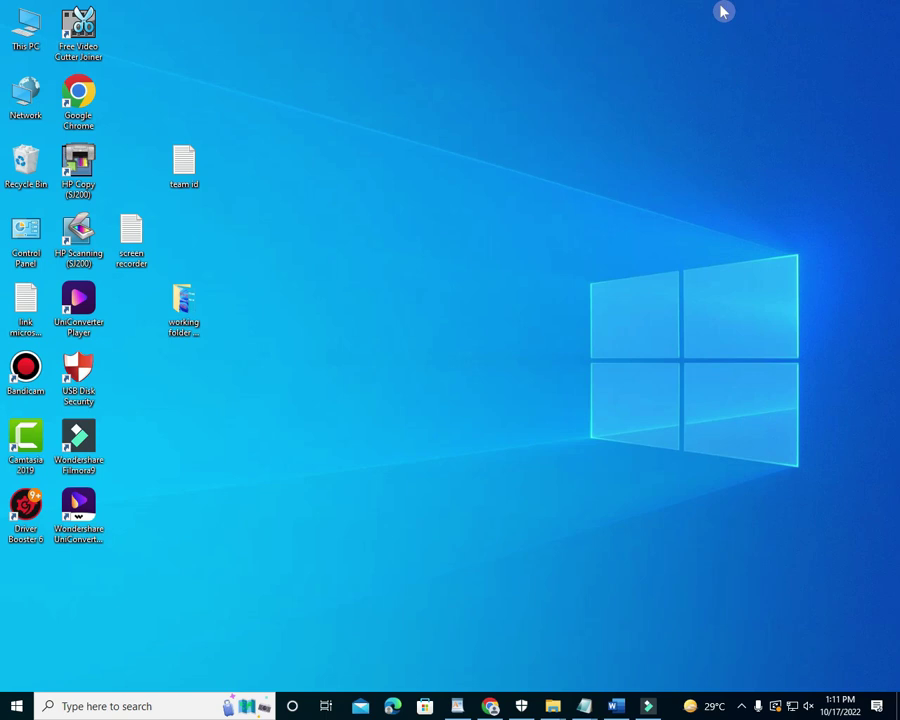